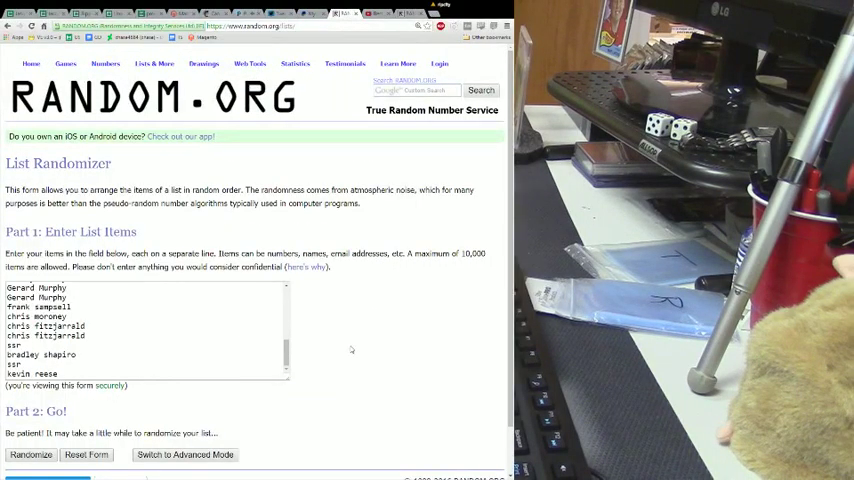
- Randomize the pasted 30-name list for the first shuffle
{"action": "left_click", "coordinate": [31, 454]}
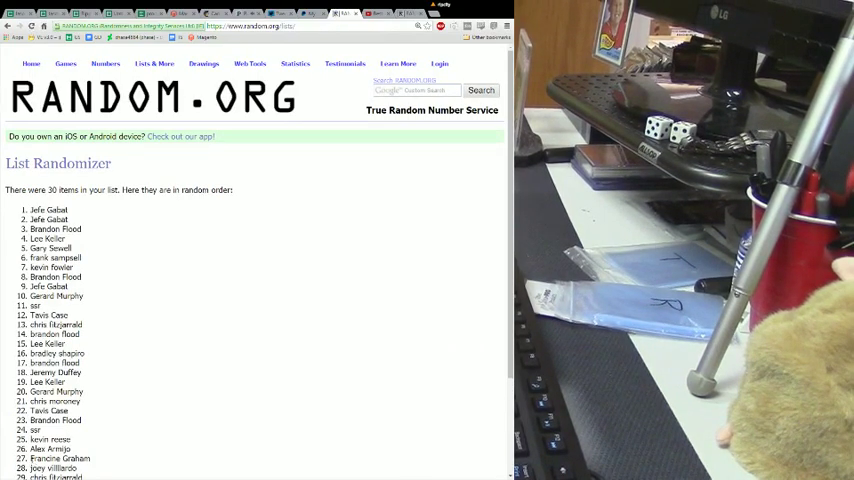
{"action": "scroll", "coordinate": [104, 468], "scroll_direction": "down", "scroll_amount": 4}
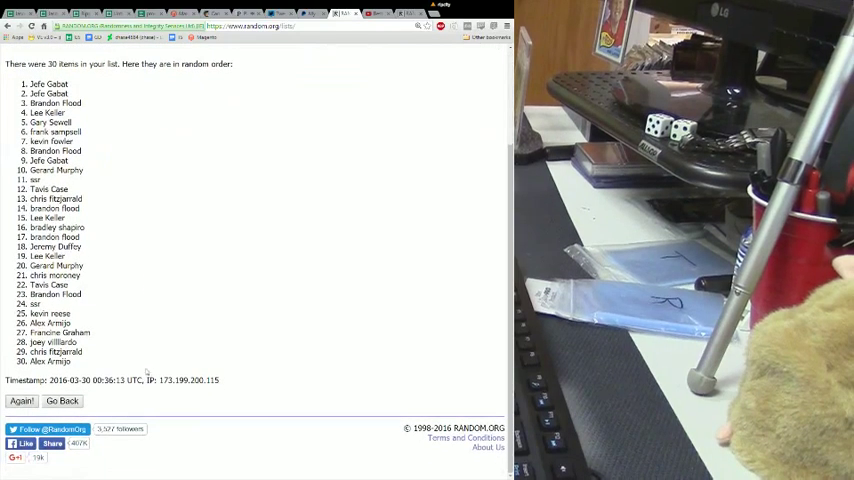
{"action": "left_click", "coordinate": [22, 400]}
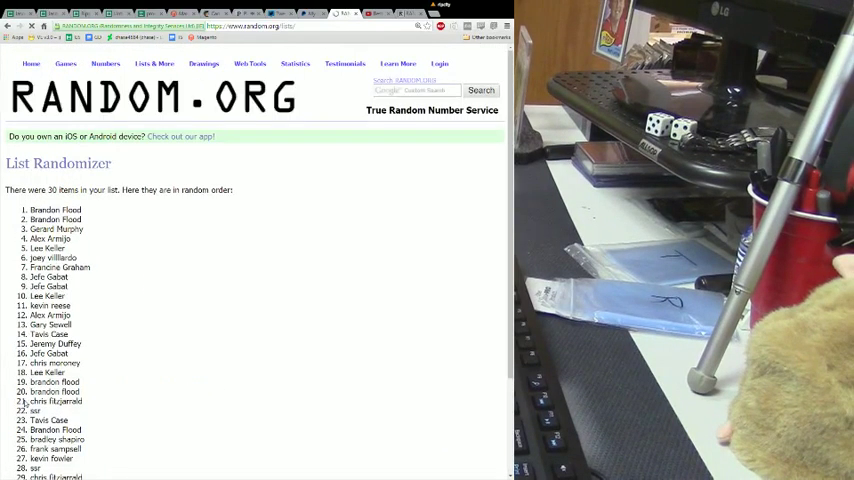
{"action": "scroll", "coordinate": [167, 382], "scroll_direction": "down", "scroll_amount": 4}
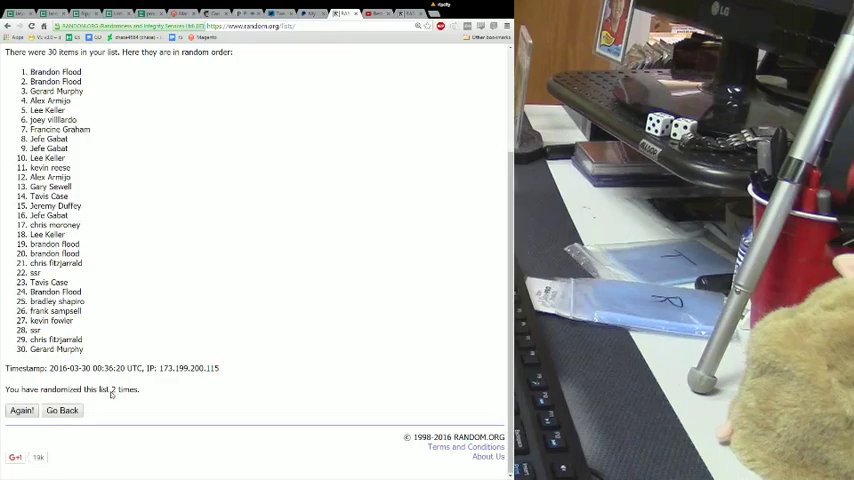
{"action": "left_click", "coordinate": [22, 410]}
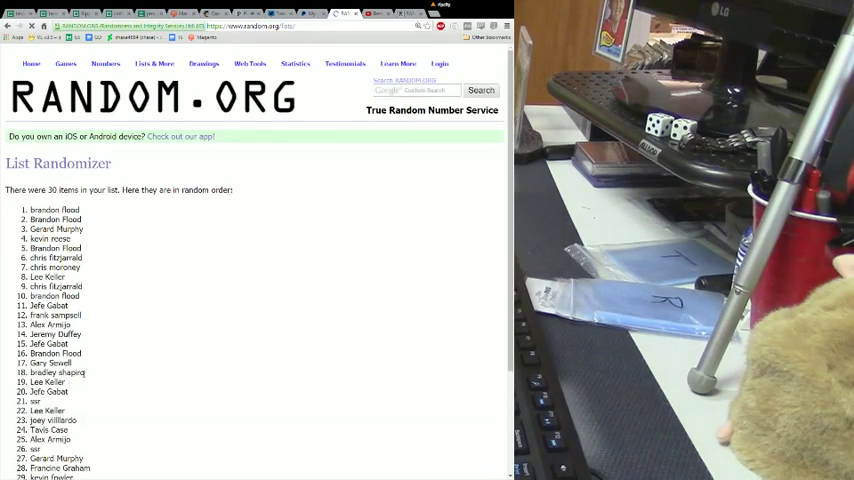
{"action": "scroll", "coordinate": [121, 384], "scroll_direction": "down", "scroll_amount": 4}
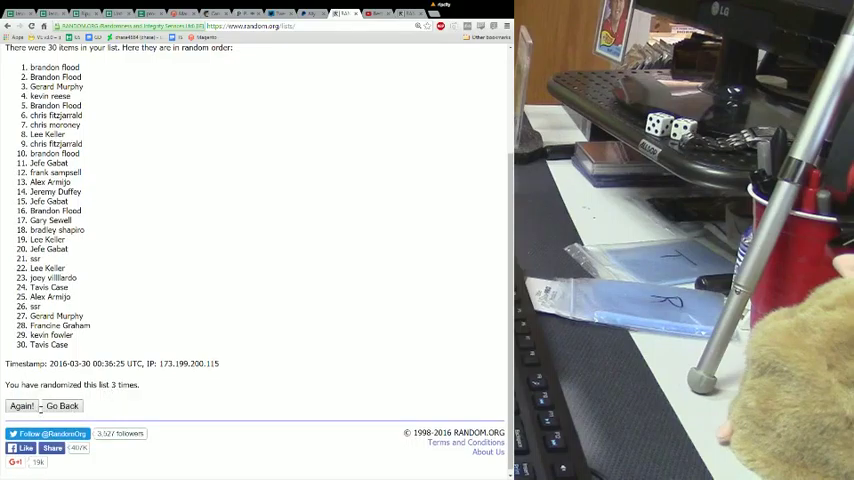
{"action": "left_click", "coordinate": [22, 406]}
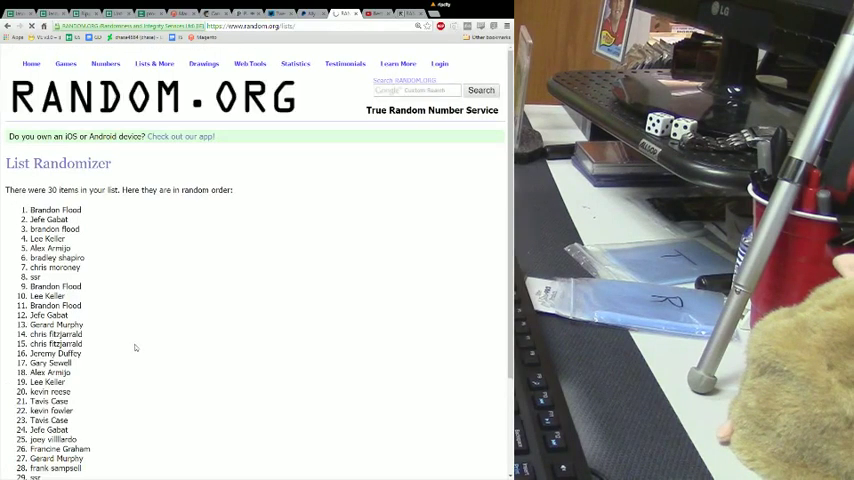
{"action": "scroll", "coordinate": [138, 374], "scroll_direction": "down", "scroll_amount": 4}
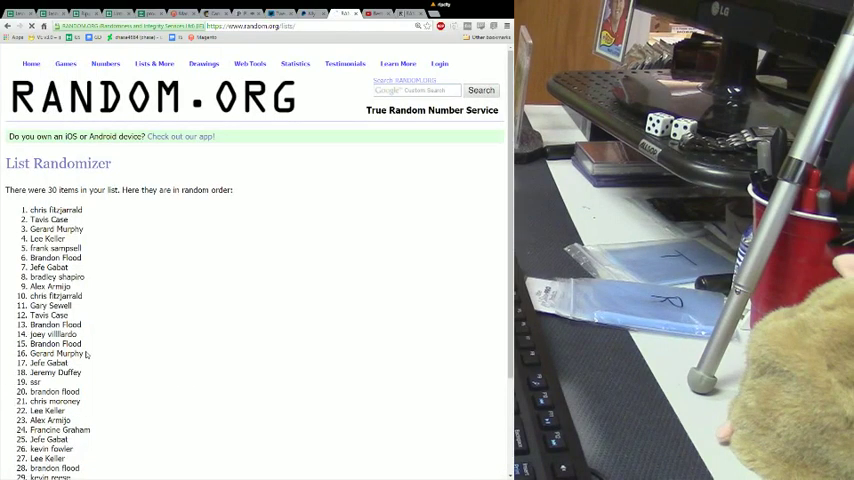
{"action": "scroll", "coordinate": [87, 355], "scroll_direction": "down", "scroll_amount": 4}
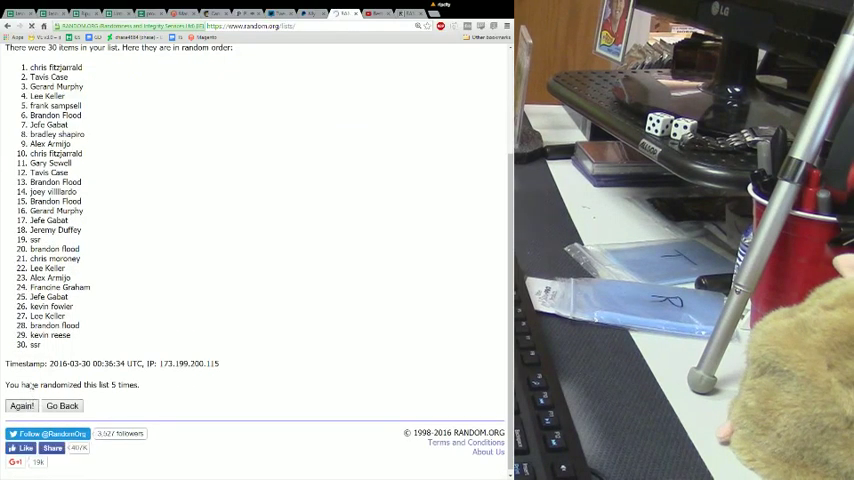
{"action": "left_click", "coordinate": [22, 405]}
{"action": "scroll", "coordinate": [127, 360], "scroll_direction": "down", "scroll_amount": 4}
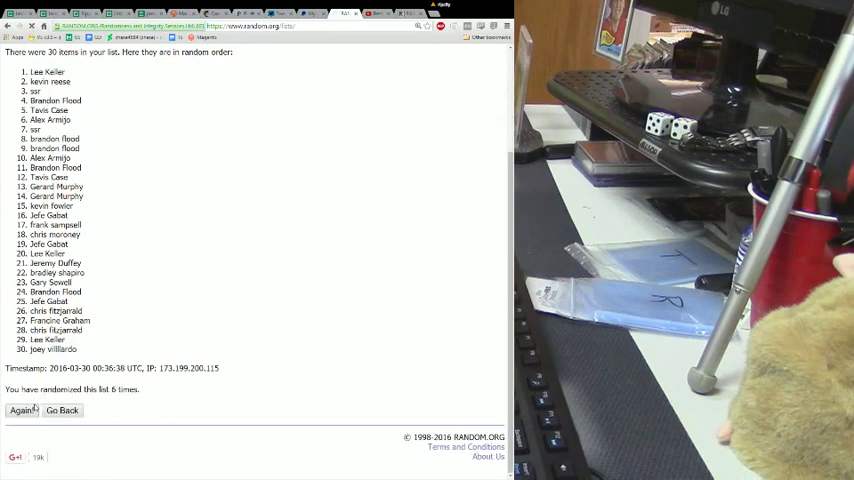
{"action": "left_click", "coordinate": [22, 405]}
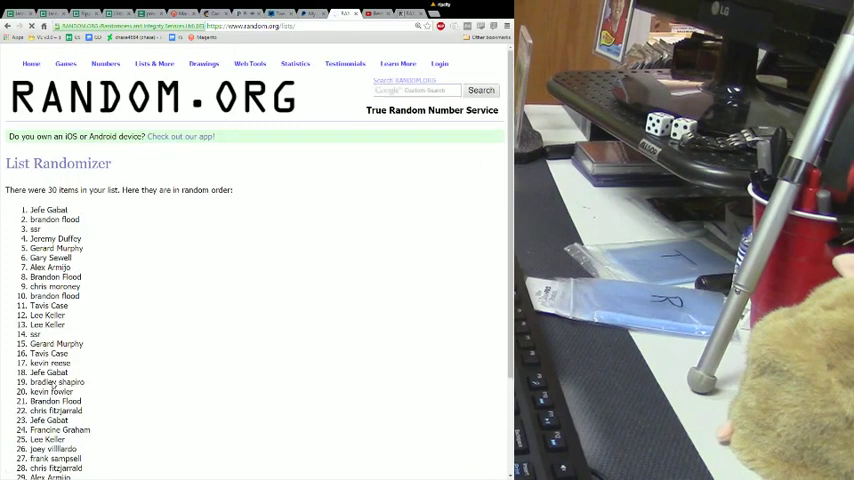
{"action": "scroll", "coordinate": [88, 242], "scroll_direction": "down", "scroll_amount": 4}
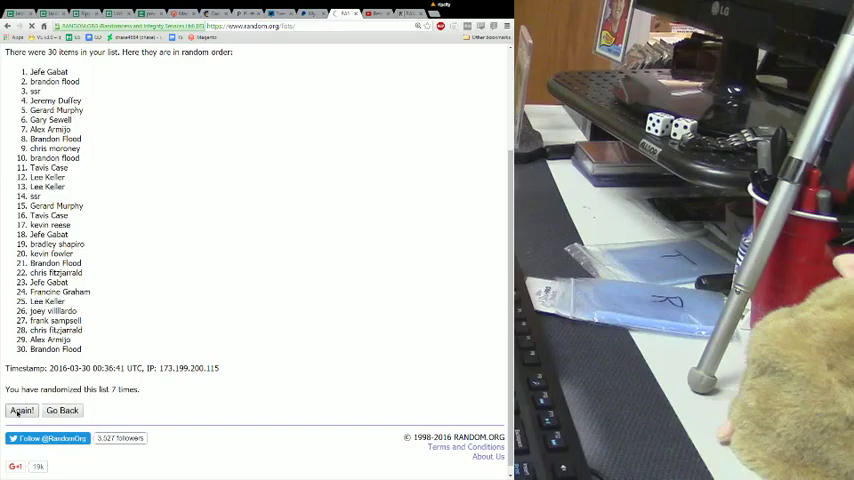
{"action": "scroll", "coordinate": [159, 329], "scroll_direction": "down", "scroll_amount": 4}
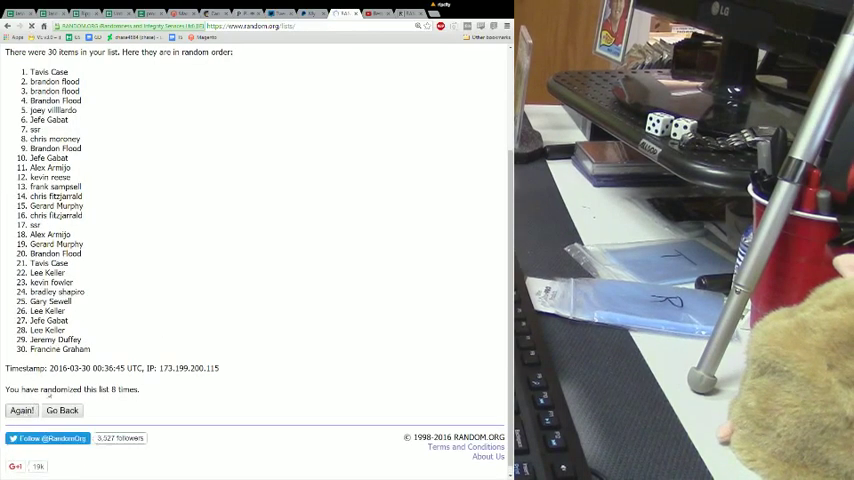
{"action": "left_click", "coordinate": [22, 410]}
{"action": "scroll", "coordinate": [159, 329], "scroll_direction": "down", "scroll_amount": 4}
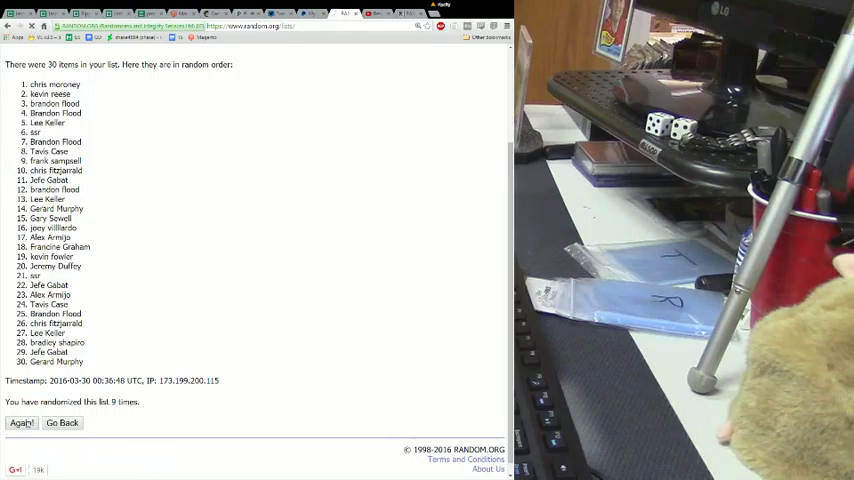
{"action": "key", "text": "Return"}
{"action": "scroll", "coordinate": [159, 290], "scroll_direction": "down", "scroll_amount": 4}
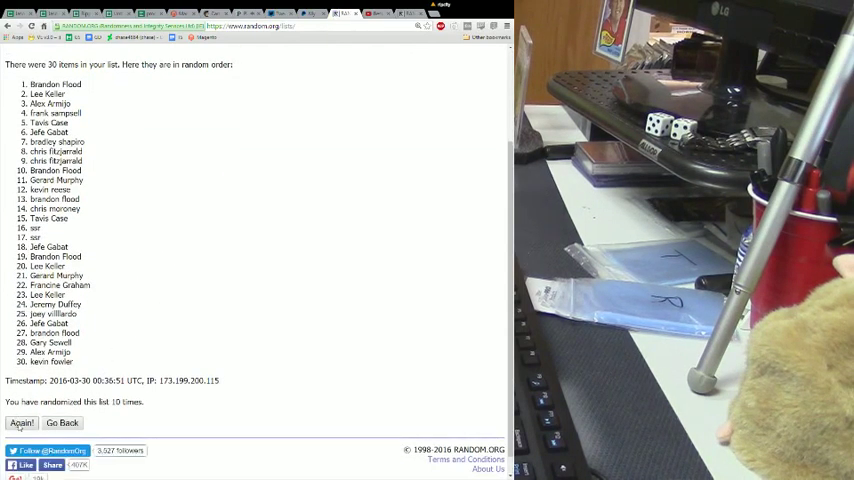
{"action": "key", "text": "Return"}
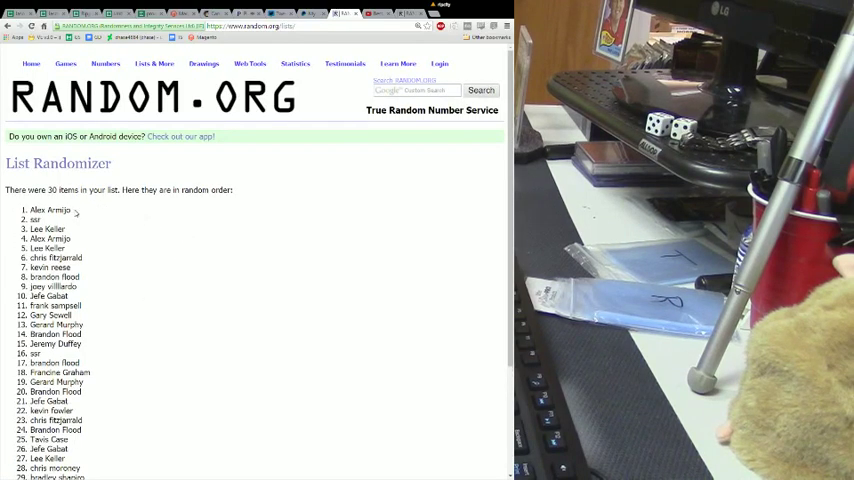
{"action": "left_click_drag", "start_coordinate": [72, 210], "coordinate": [40, 210]}
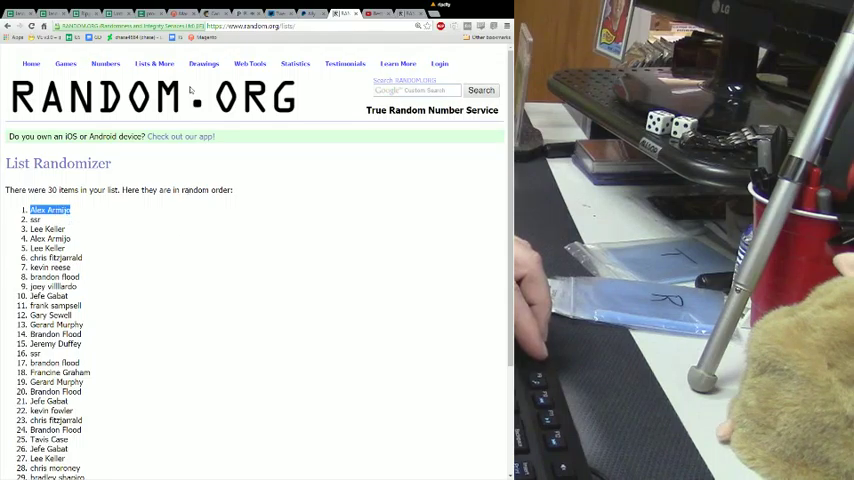
- Switch to the Google Sheets tab holding the ten prize values
{"action": "left_click", "coordinate": [22, 14]}
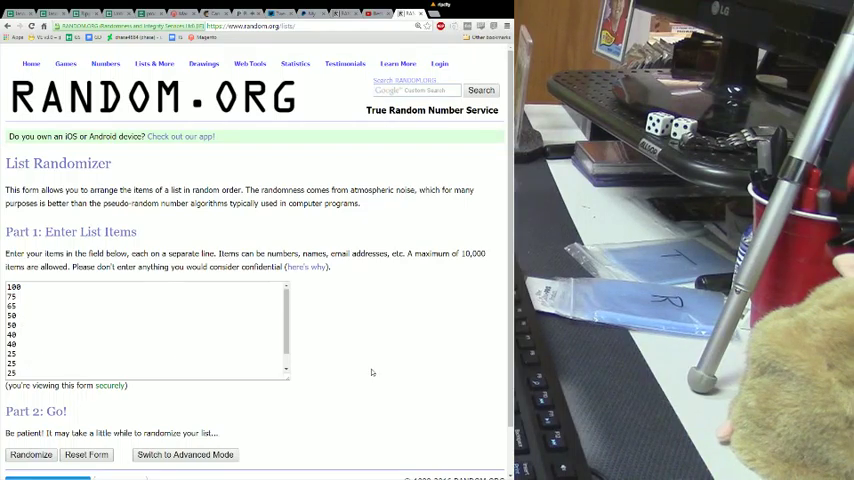
- Randomize the ten prize values, then reshuffle them ten more times for 11 shuffles
{"action": "left_click", "coordinate": [32, 455]}
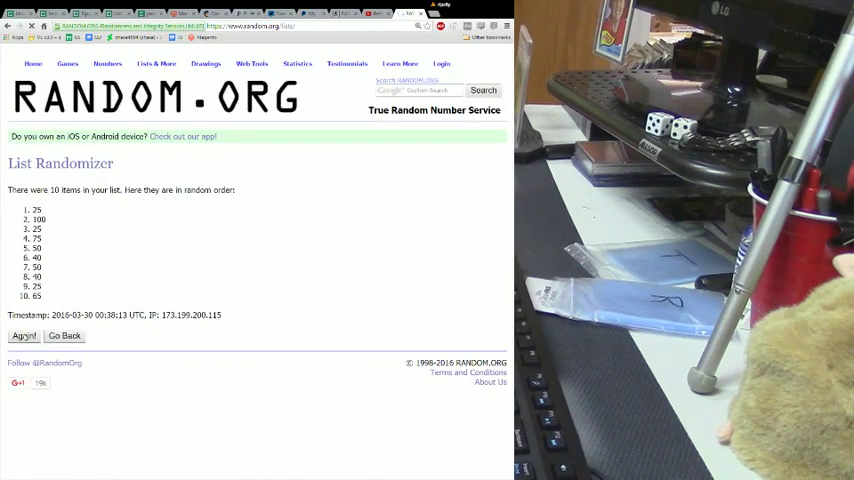
{"action": "left_click", "coordinate": [23, 336]}
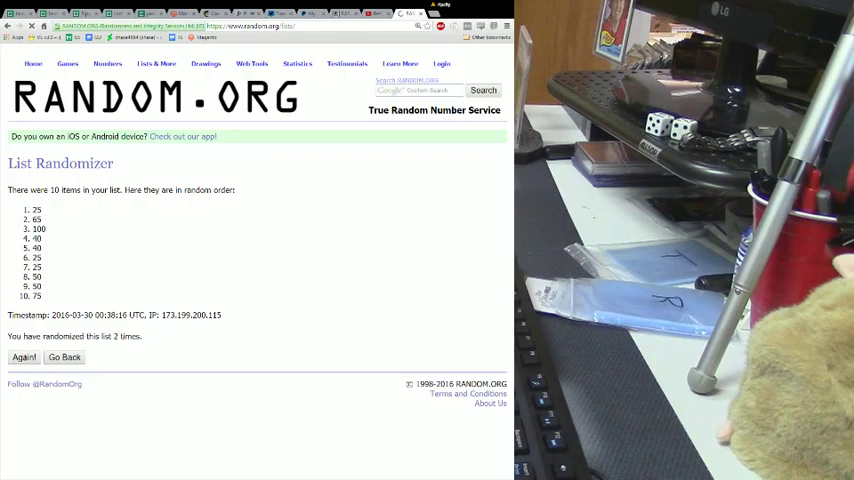
{"action": "left_click", "coordinate": [24, 358]}
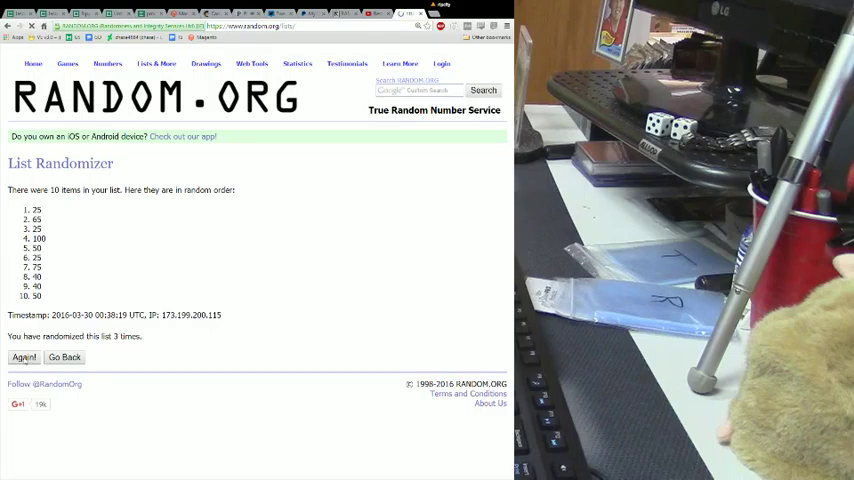
{"action": "left_click", "coordinate": [24, 358]}
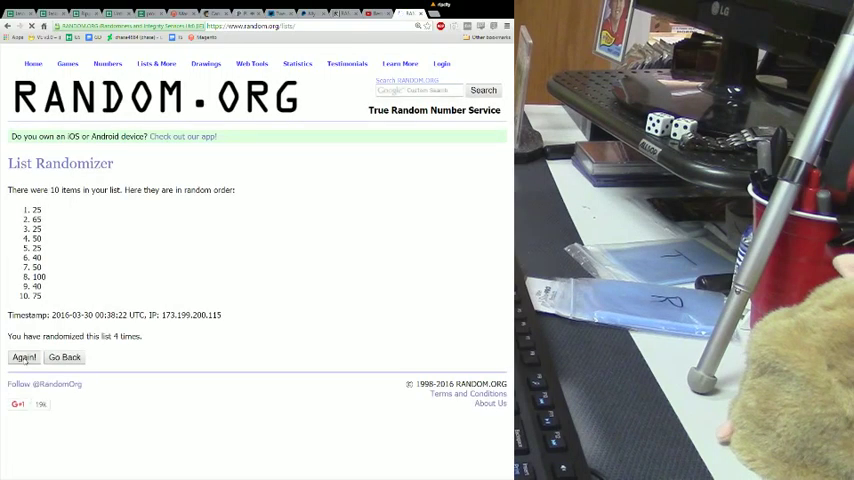
{"action": "left_click", "coordinate": [24, 358]}
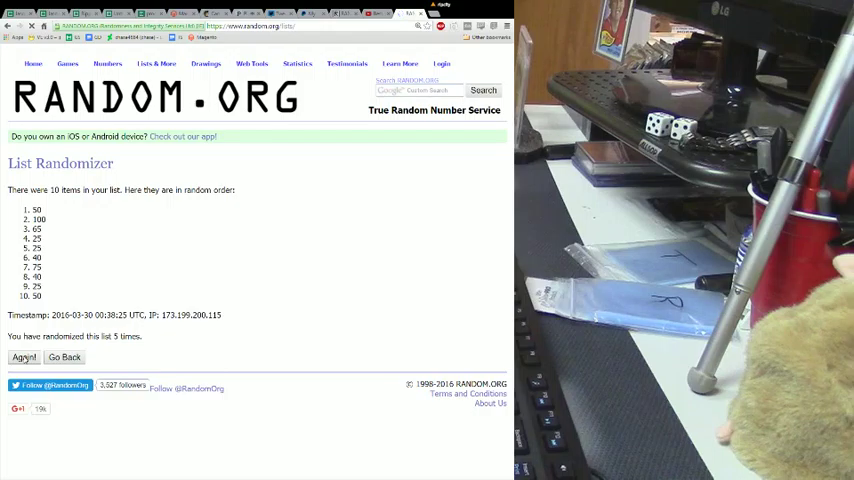
{"action": "left_click", "coordinate": [24, 358]}
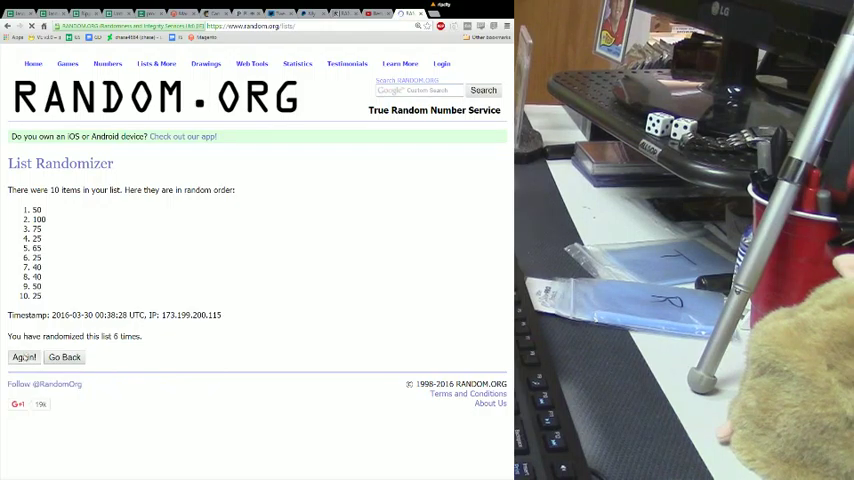
{"action": "left_click", "coordinate": [24, 358]}
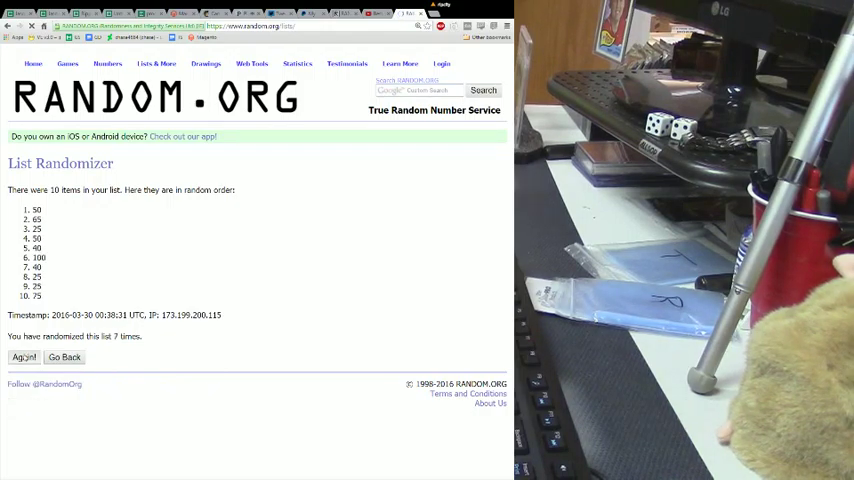
{"action": "left_click", "coordinate": [24, 358]}
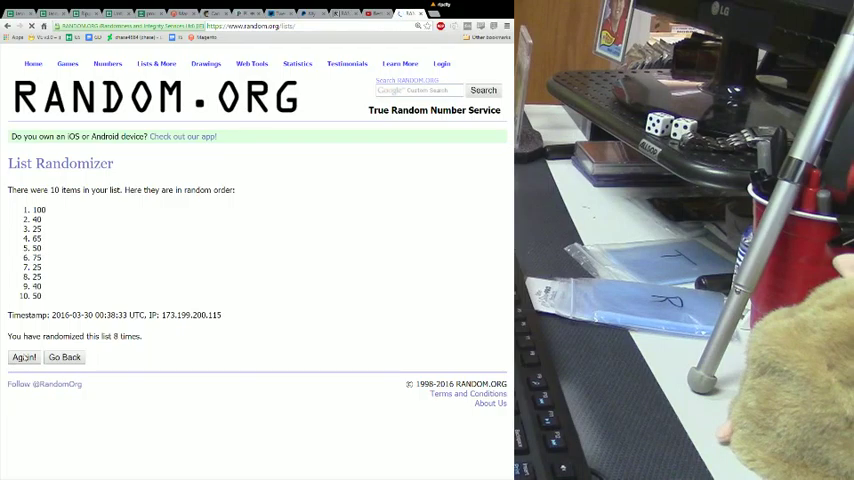
{"action": "left_click", "coordinate": [24, 358]}
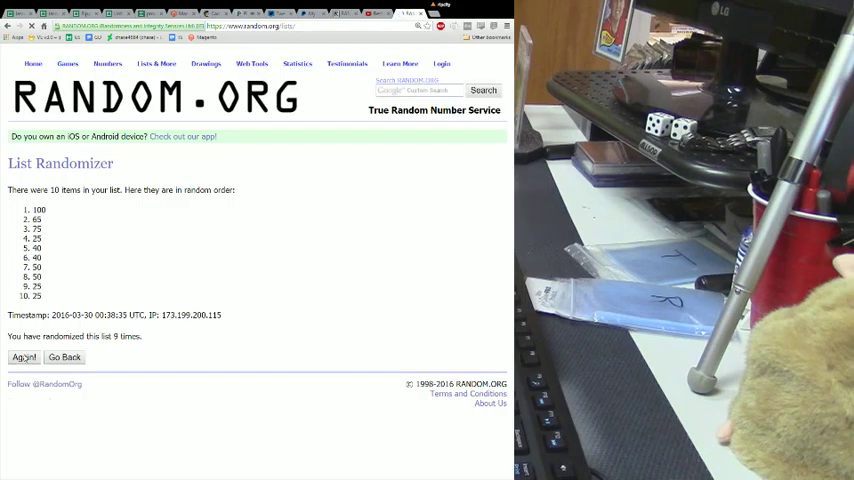
{"action": "left_click", "coordinate": [24, 358]}
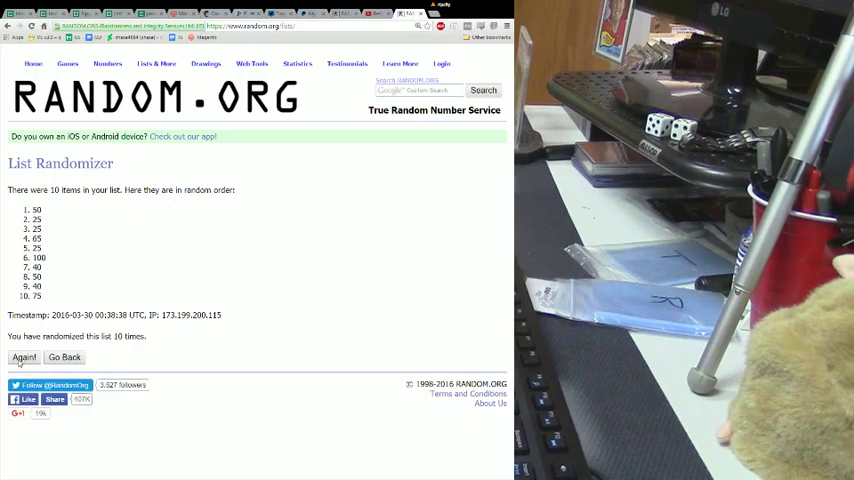
{"action": "key", "text": "Return"}
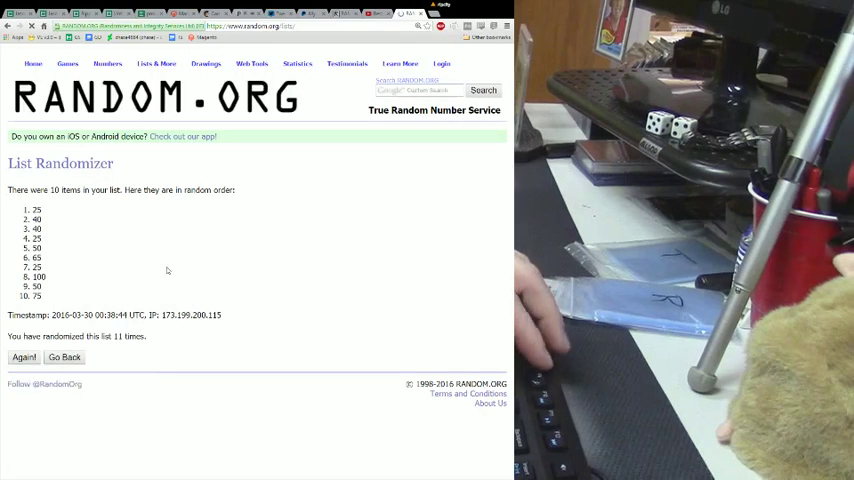